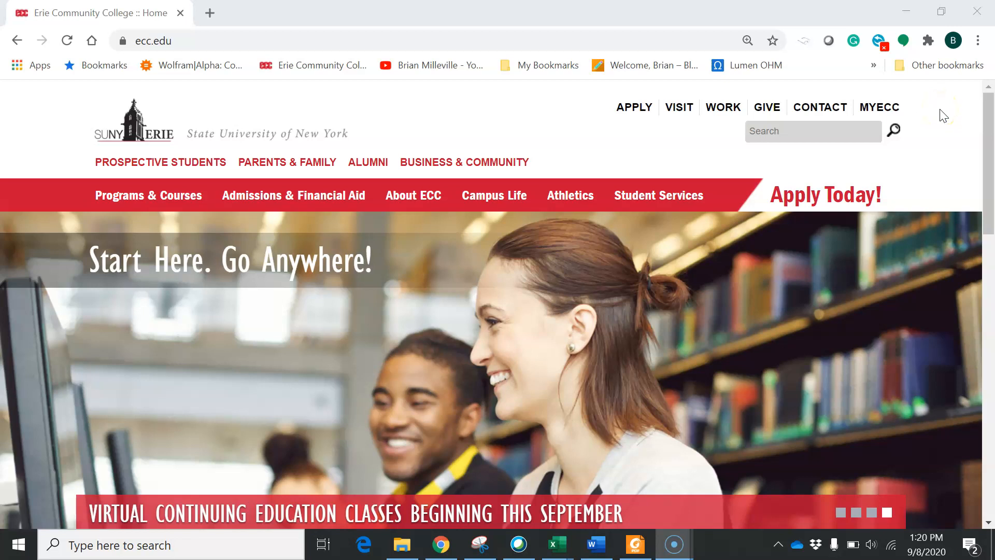
- Go from ecc.edu through MyECC to the Help Desk's SUNY Erie Service Portal
{"action": "left_click", "coordinate": [881, 107]}
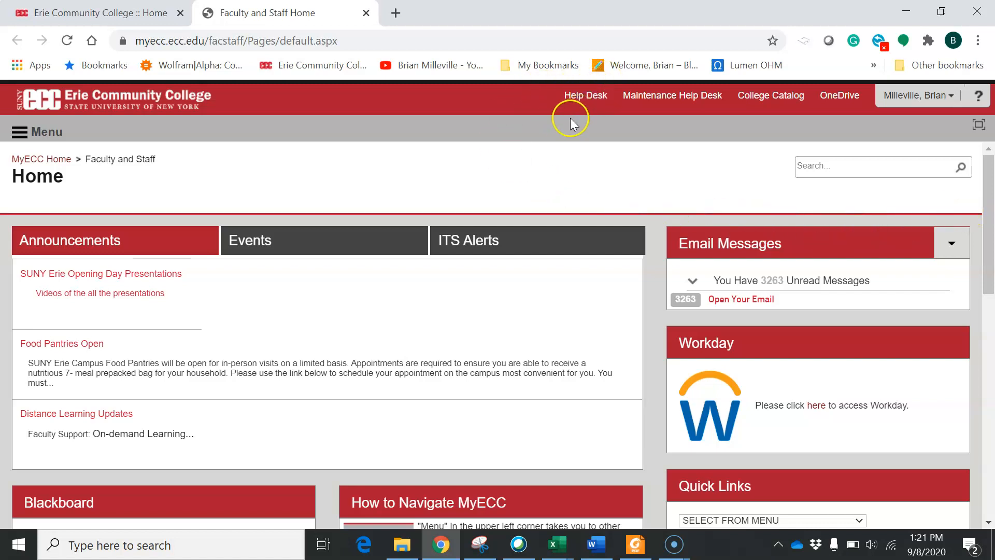
{"action": "left_click", "coordinate": [597, 96]}
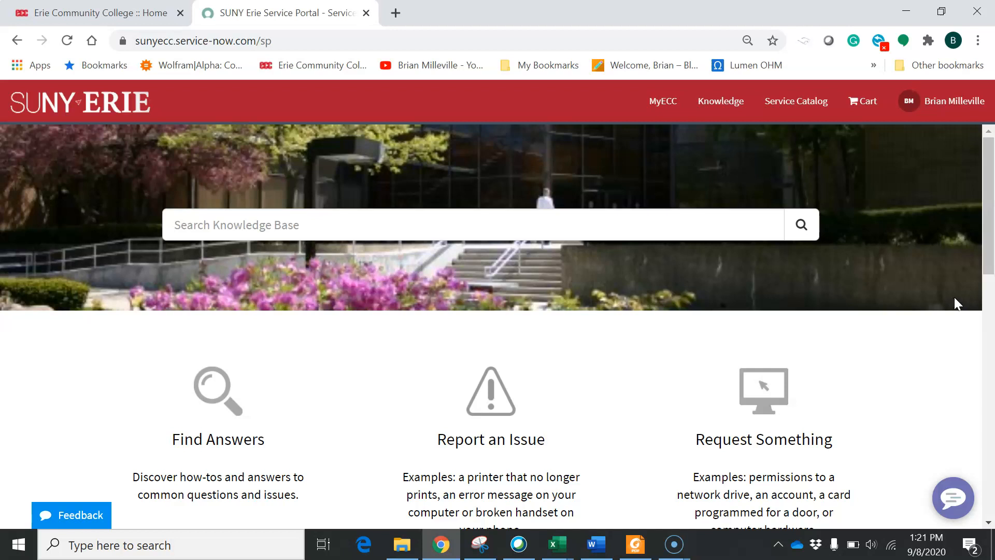
- Browse Request Something > Software in the catalog and open the Minitab for Home Use item
{"action": "left_click", "coordinate": [555, 229]}
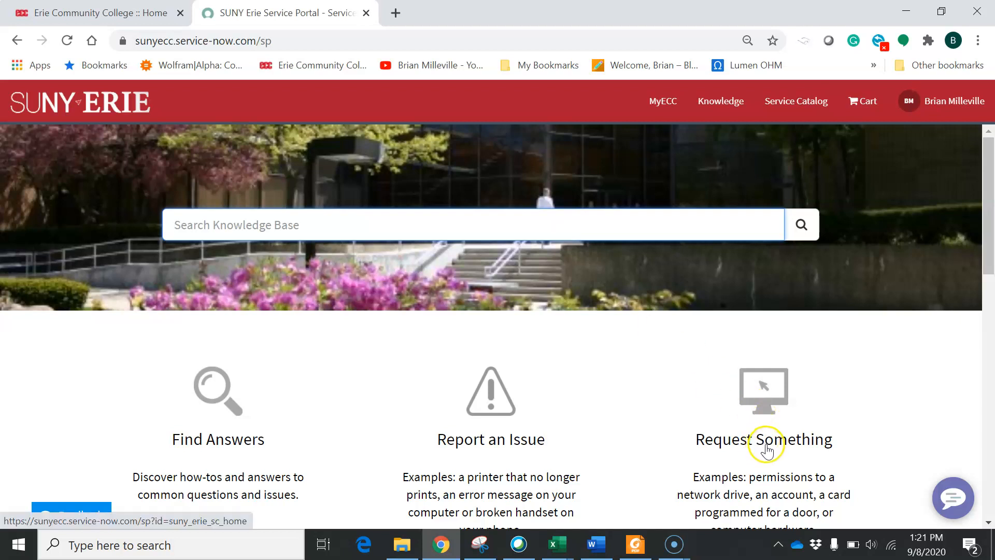
{"action": "left_click", "coordinate": [745, 438]}
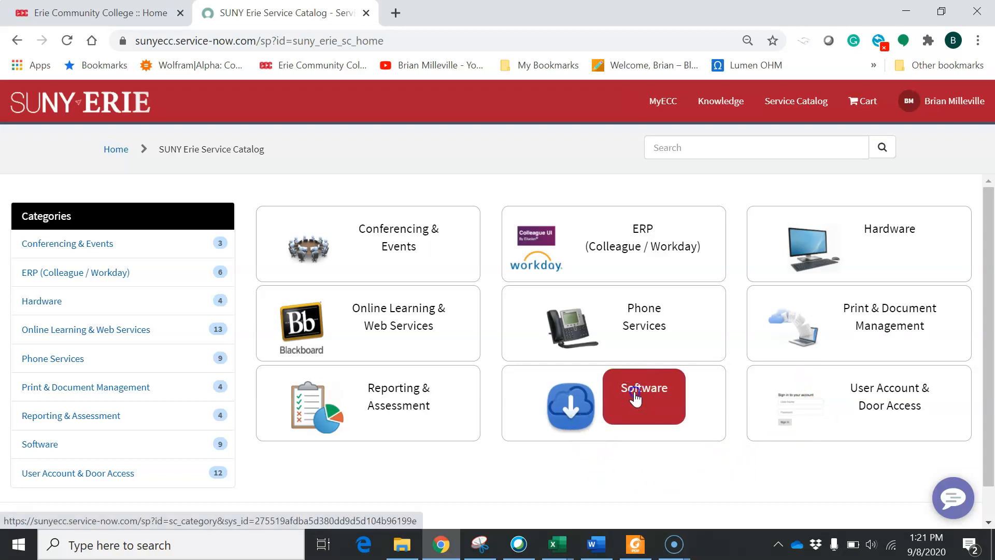
{"action": "left_click", "coordinate": [634, 395]}
{"action": "scroll", "coordinate": [602, 285], "scroll_direction": "down", "scroll_amount": 3}
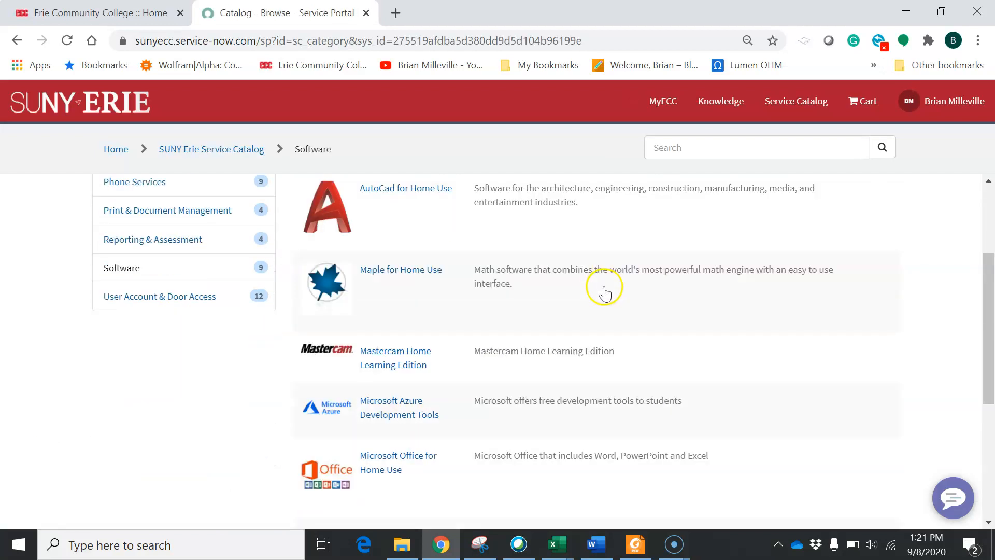
{"action": "scroll", "coordinate": [604, 293], "scroll_direction": "down", "scroll_amount": 5}
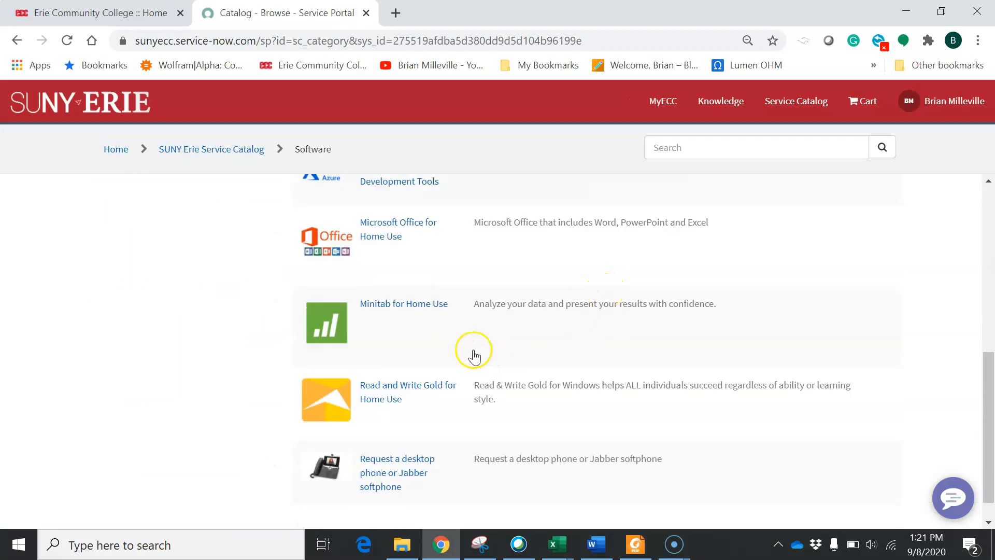
{"action": "left_click", "coordinate": [437, 303]}
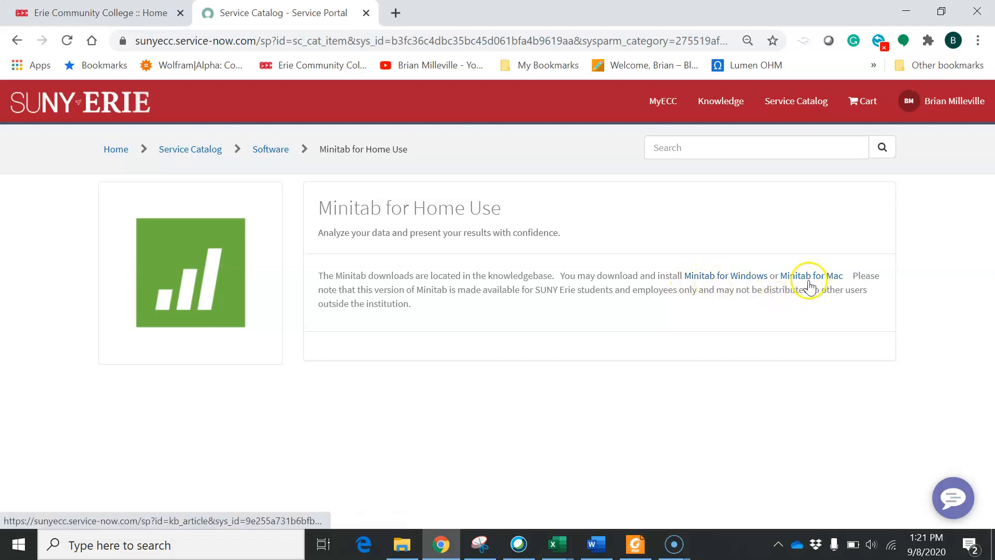
- Open the Install Minitab 19 on a Windows Computer article and download Minitab_19_for_Windows.zip
{"action": "left_click", "coordinate": [731, 278]}
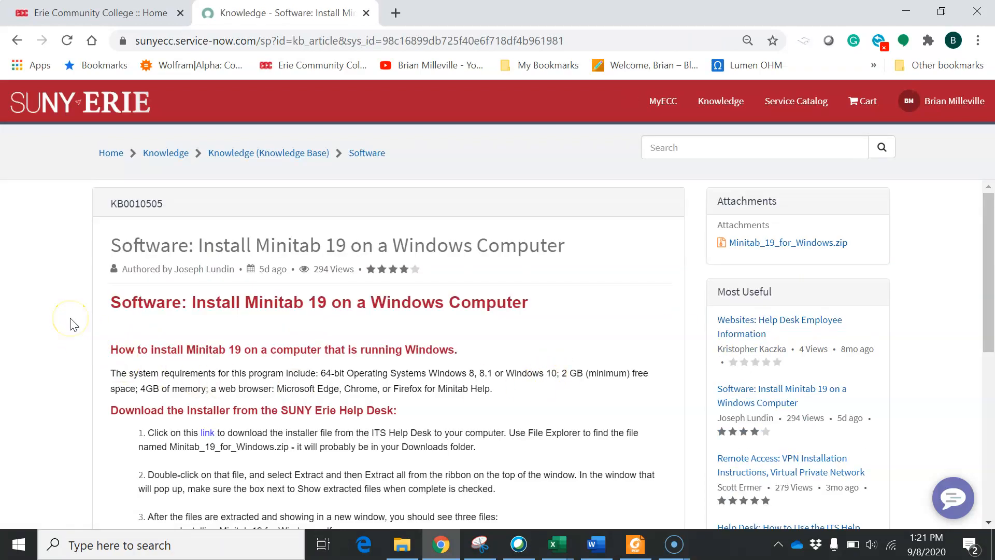
{"action": "scroll", "coordinate": [65, 335], "scroll_direction": "down", "scroll_amount": 1}
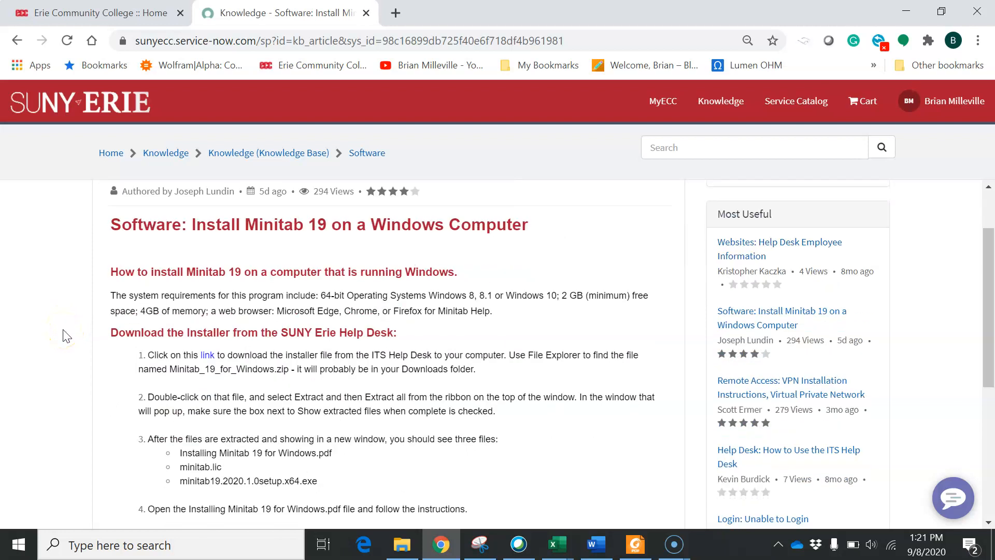
{"action": "scroll", "coordinate": [68, 336], "scroll_direction": "down", "scroll_amount": 3}
{"action": "scroll", "coordinate": [67, 336], "scroll_direction": "up", "scroll_amount": 3}
{"action": "left_click", "coordinate": [207, 355]}
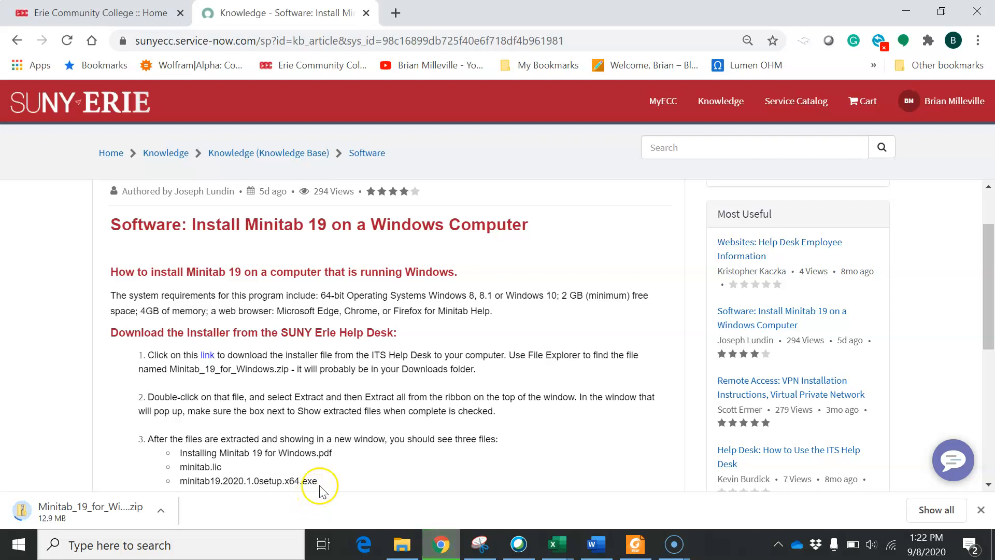
- Open the finished Minitab_19_for_Windows.zip download
{"action": "left_click", "coordinate": [24, 541]}
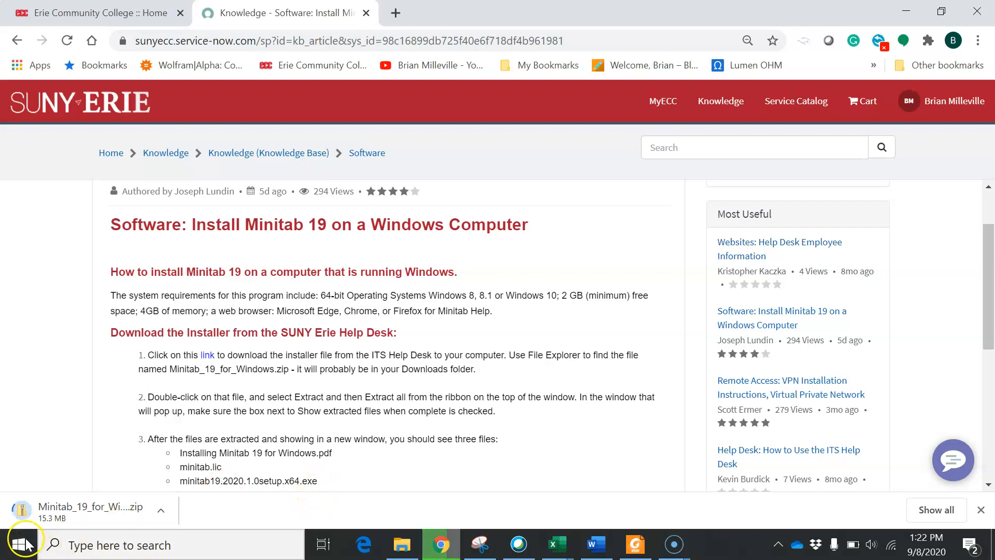
{"action": "left_click", "coordinate": [541, 467]}
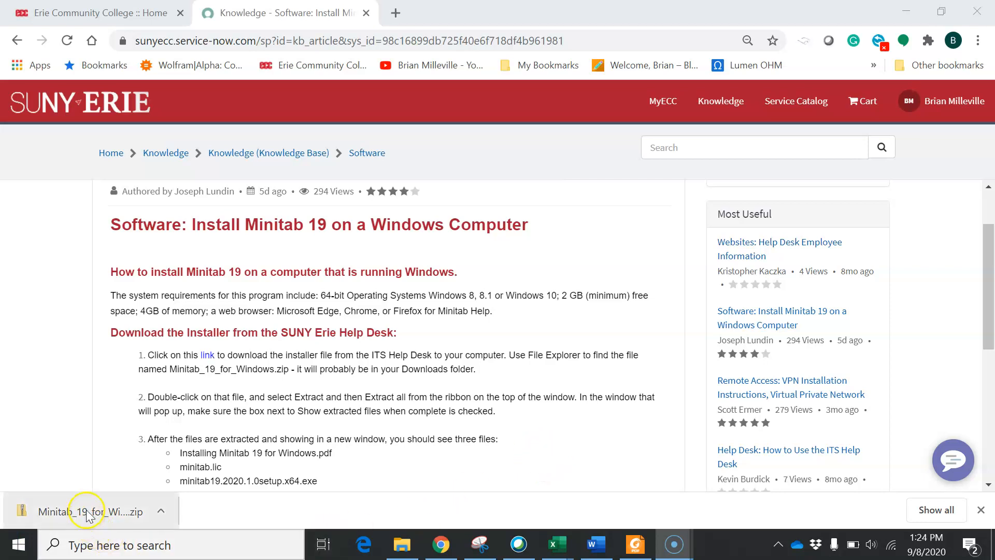
{"action": "left_click", "coordinate": [87, 515]}
- View the zip's contents in File Explorer with the Compressed Folder Tools ribbon showing
{"action": "left_click", "coordinate": [550, 457]}
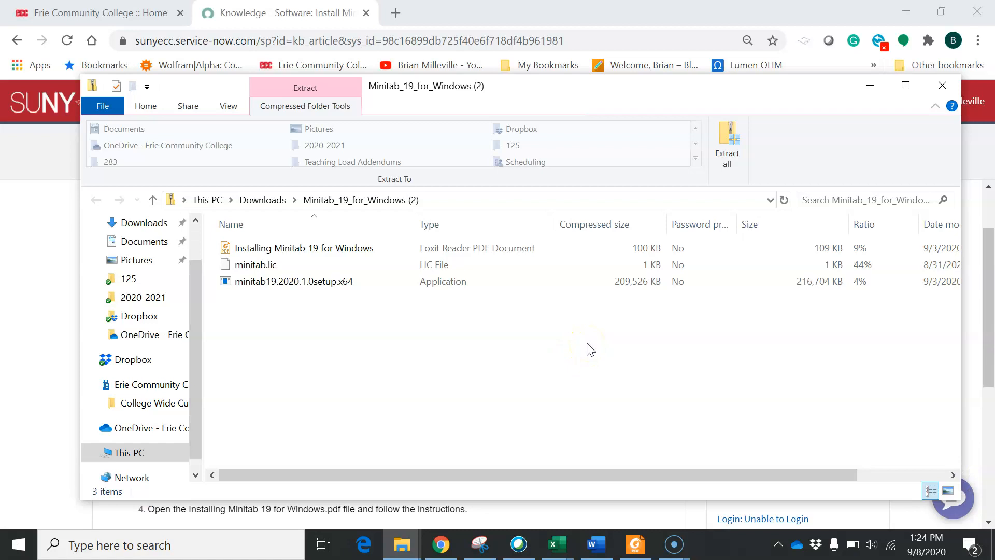
{"action": "left_click", "coordinate": [594, 342]}
{"action": "left_click", "coordinate": [222, 107]}
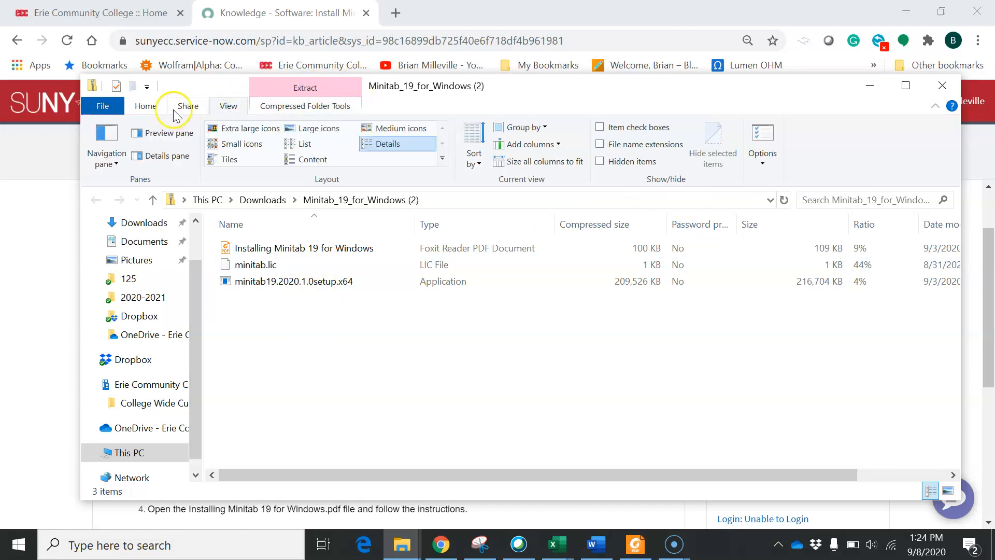
{"action": "left_click", "coordinate": [146, 106]}
{"action": "left_click", "coordinate": [303, 89]}
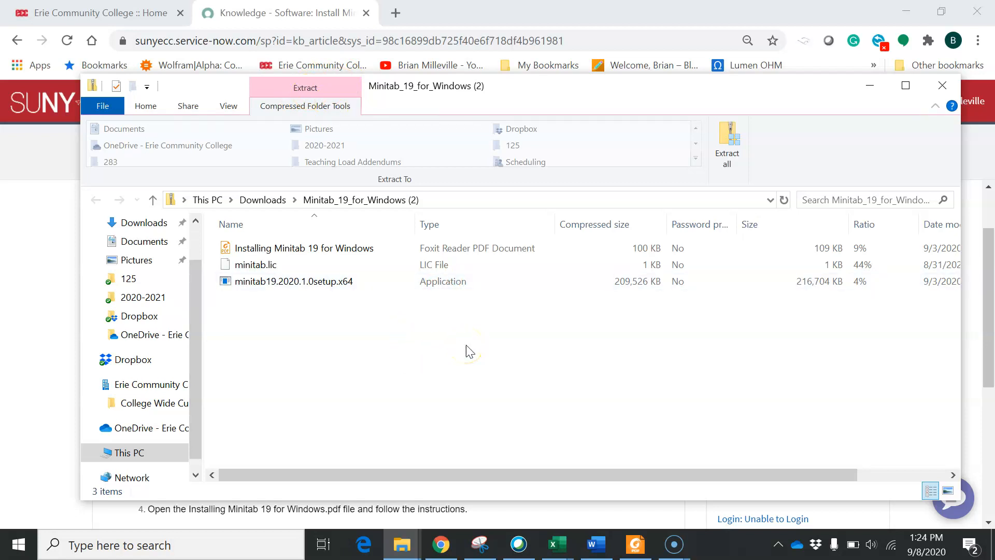
- Extract all files into Downloads\Minitab_19_for_Windows (2) with the default destination
{"action": "left_click", "coordinate": [727, 155]}
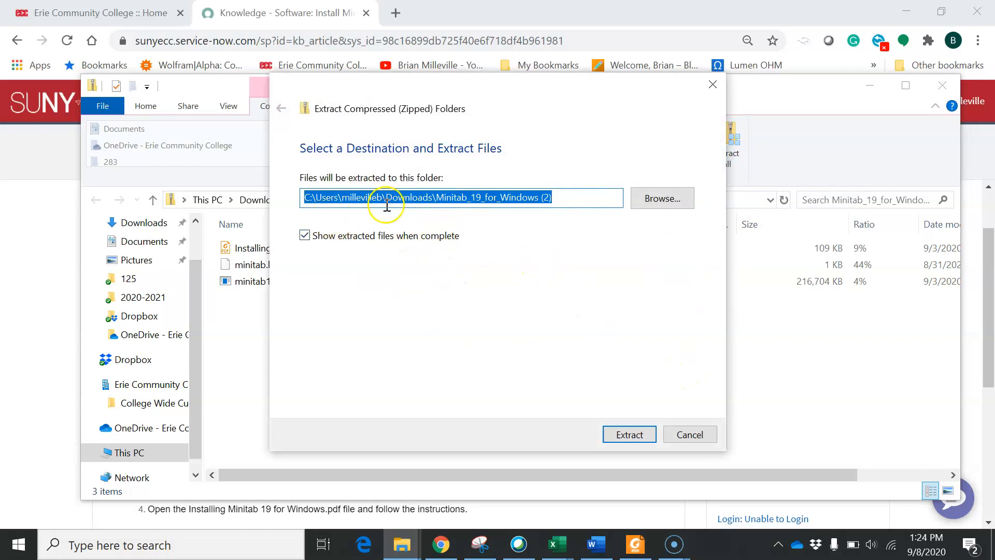
{"action": "left_click", "coordinate": [615, 446]}
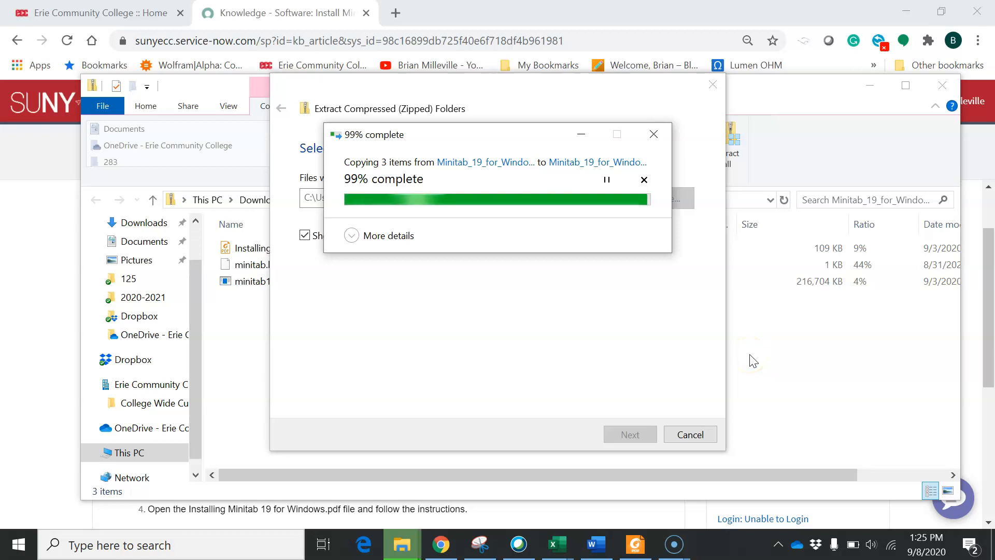
{"action": "left_click", "coordinate": [760, 357]}
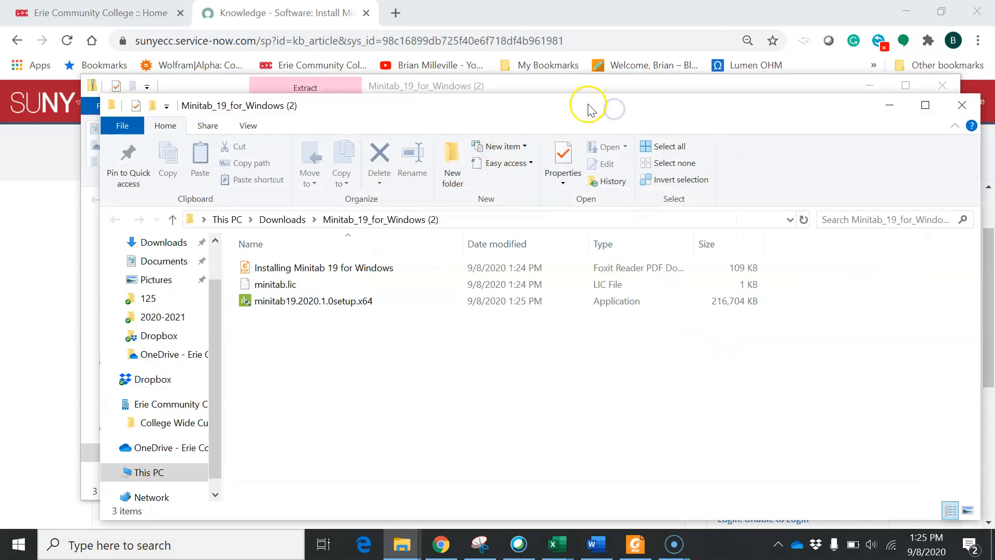
- Arrange the zip and extracted-folder Explorer windows, bringing the extracted folder to the front
{"action": "left_click_drag", "start_coordinate": [589, 106], "coordinate": [827, 91]}
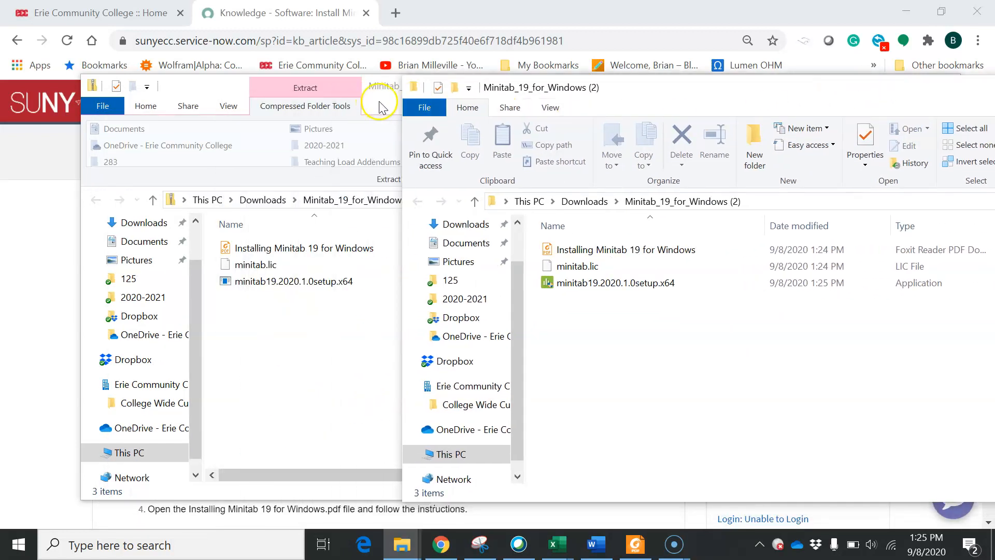
{"action": "left_click", "coordinate": [312, 92]}
{"action": "left_click_drag", "start_coordinate": [574, 94], "coordinate": [413, 88]}
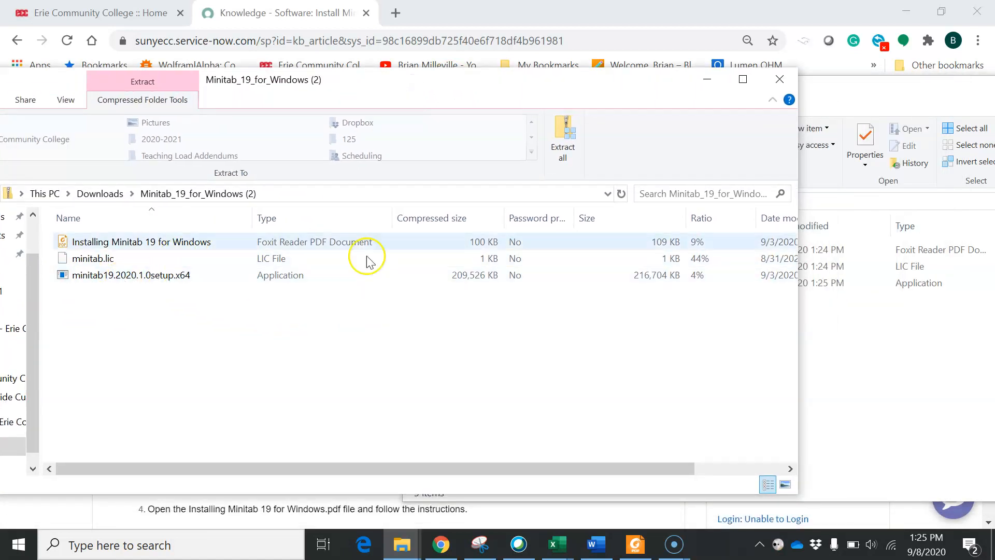
{"action": "left_click", "coordinate": [882, 103]}
{"action": "left_click_drag", "start_coordinate": [882, 103], "coordinate": [631, 96]}
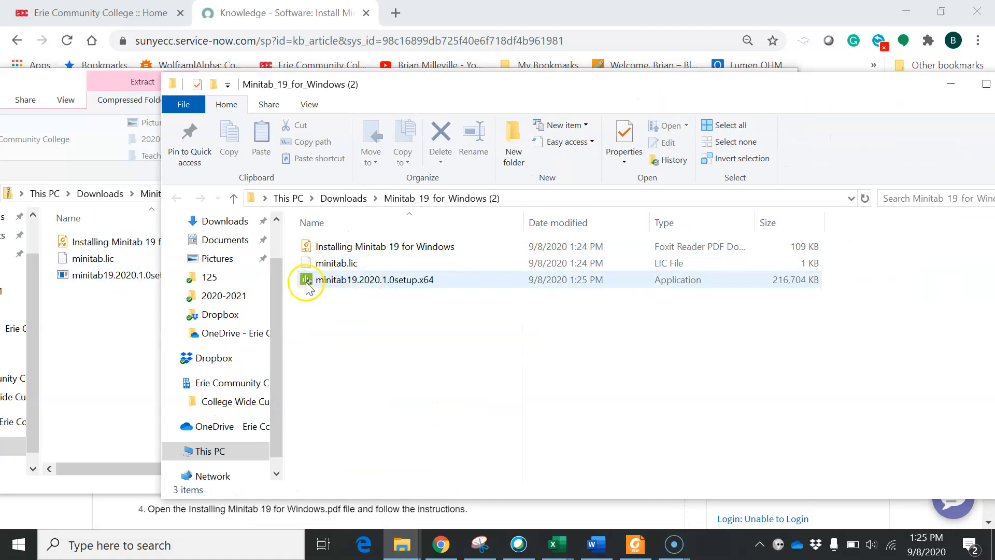
- Run minitab19.2020.1.0setup.x64 and continue with English (United States)
{"action": "left_click", "coordinate": [335, 264]}
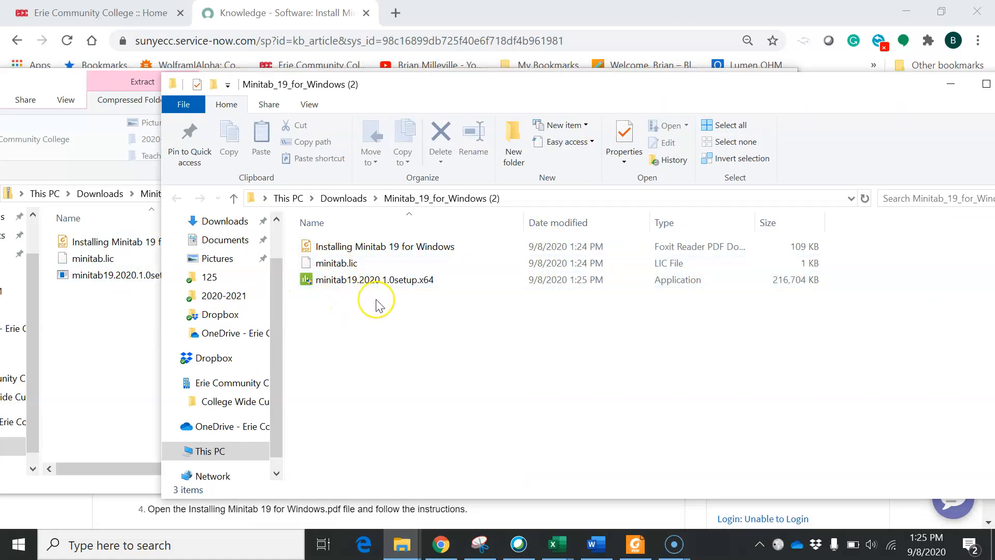
{"action": "double_click", "coordinate": [448, 280]}
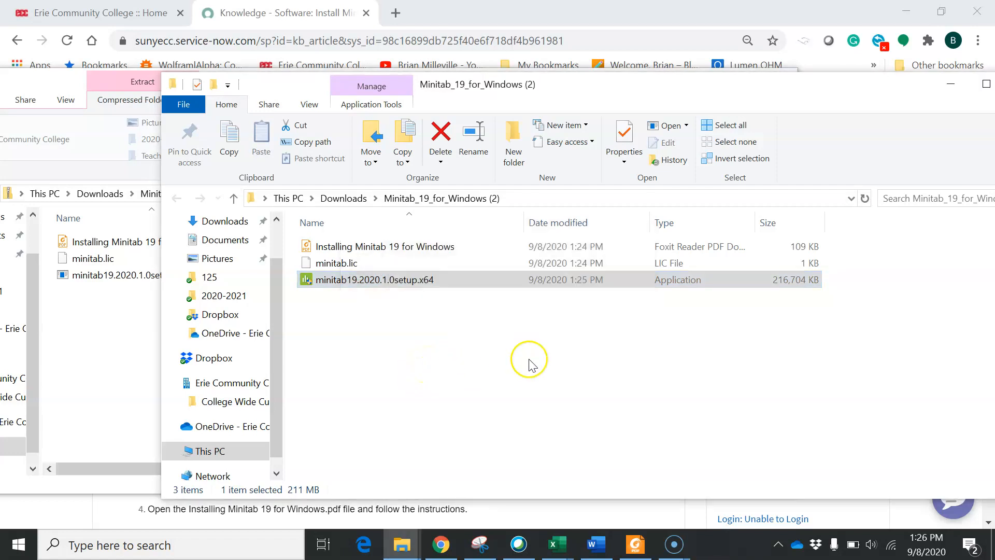
{"action": "left_click", "coordinate": [575, 394]}
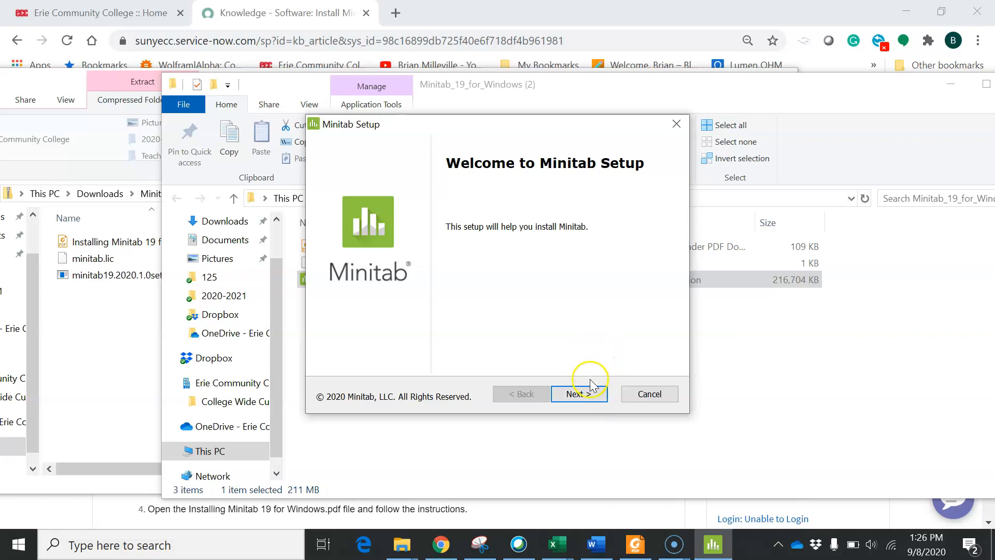
- Accept the Minitab license agreement and choose Activate with a license
{"action": "left_click", "coordinate": [587, 397]}
{"action": "left_click", "coordinate": [338, 347]}
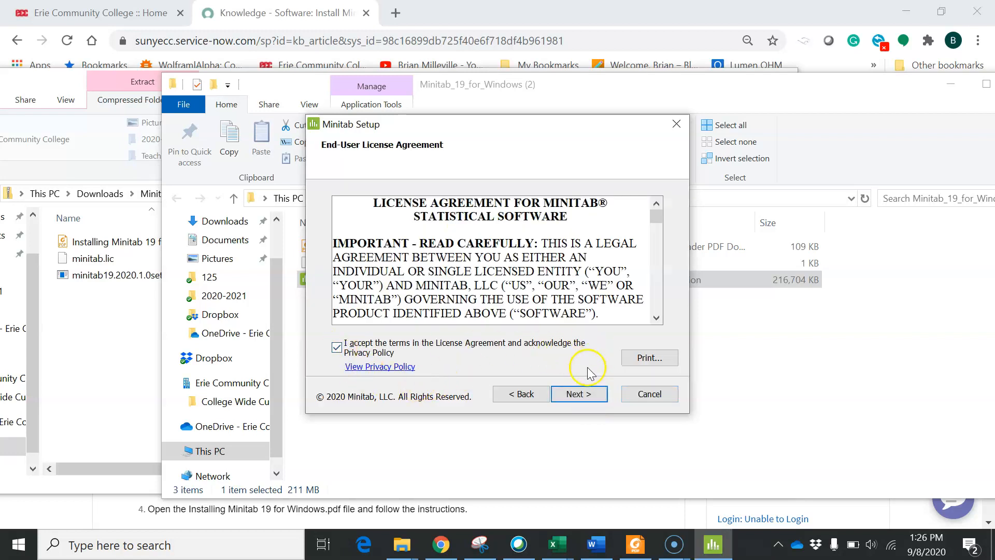
{"action": "left_click", "coordinate": [589, 395]}
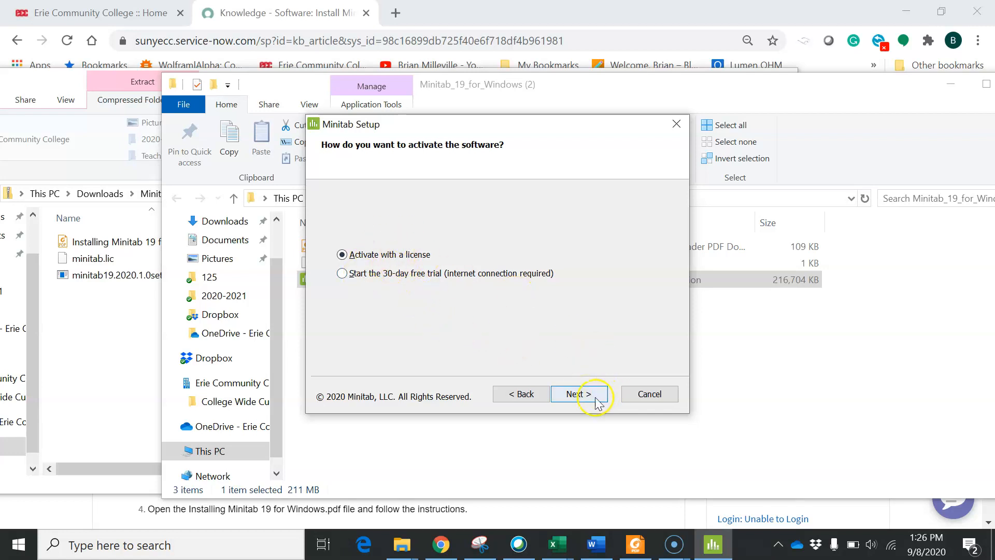
{"action": "left_click", "coordinate": [578, 394]}
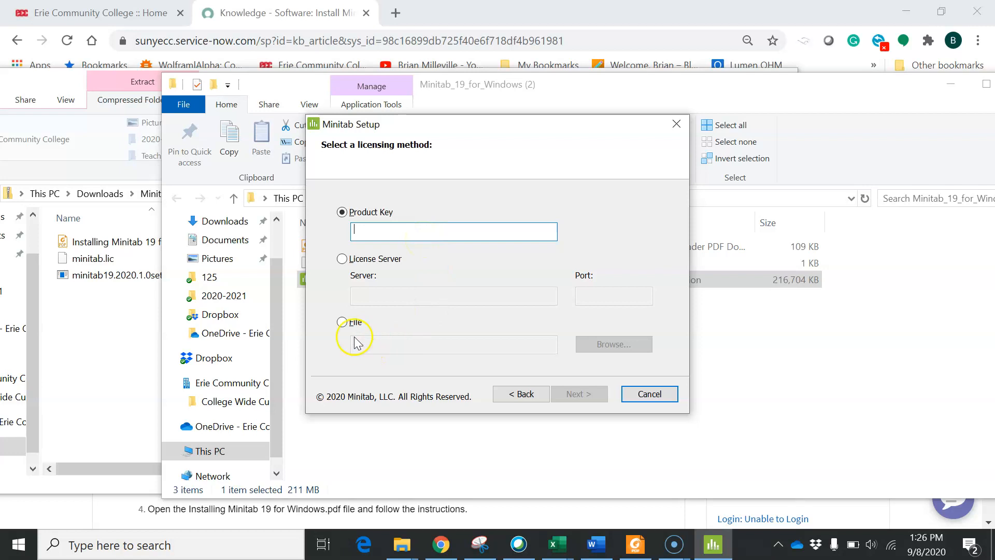
- Choose a license file as the licensing method, pointing to Downloads\Minitab_19_for_Windows (2)\minitab.lic
{"action": "left_click", "coordinate": [342, 322]}
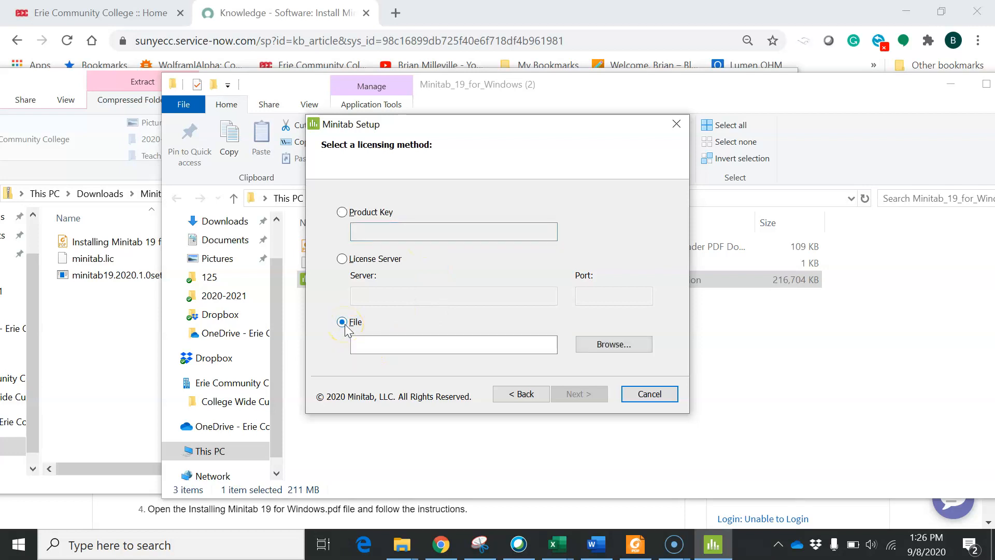
{"action": "left_click", "coordinate": [633, 346]}
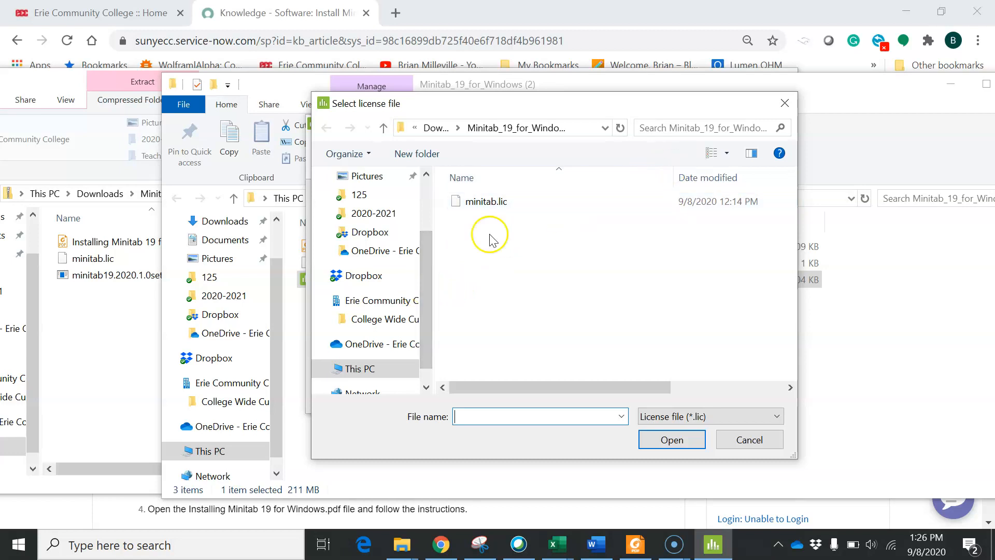
{"action": "left_click_drag", "start_coordinate": [427, 249], "coordinate": [426, 187]}
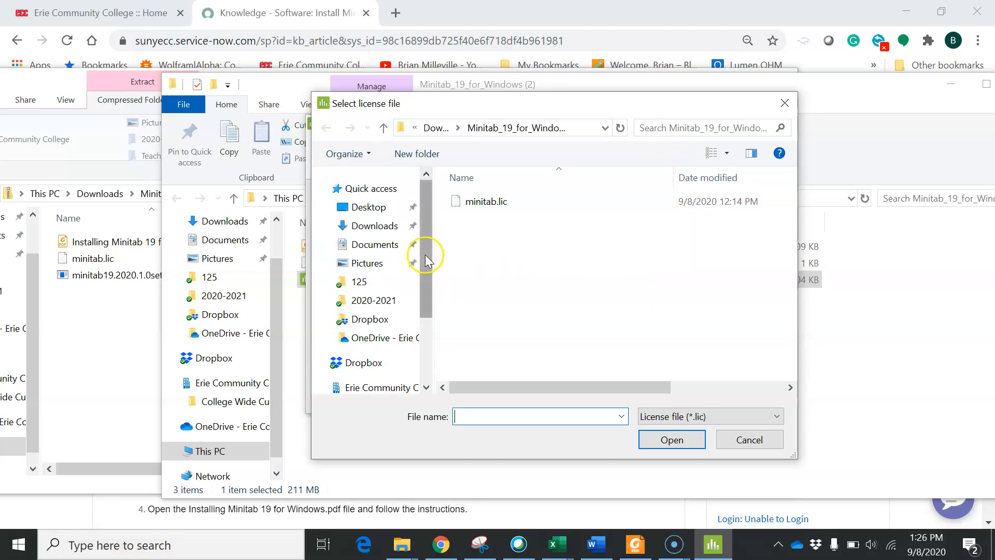
{"action": "left_click", "coordinate": [379, 224]}
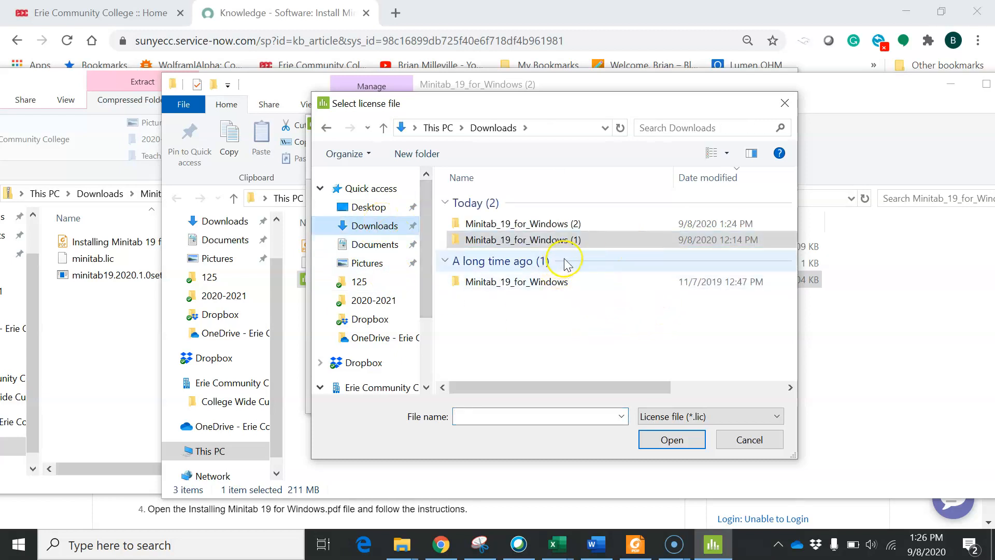
{"action": "left_click_drag", "start_coordinate": [793, 458], "coordinate": [986, 438]}
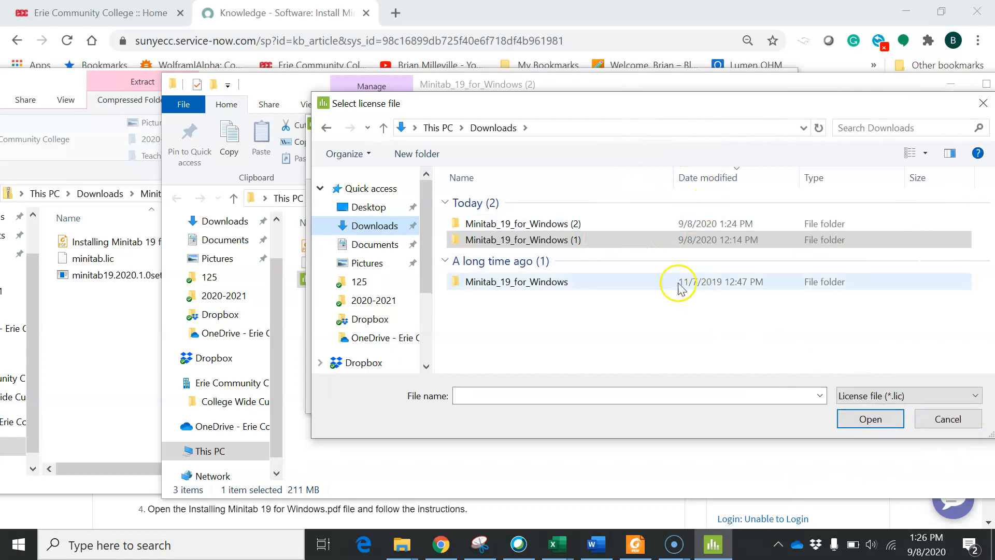
{"action": "left_click_drag", "start_coordinate": [700, 110], "coordinate": [620, 104]}
{"action": "left_click", "coordinate": [511, 232]}
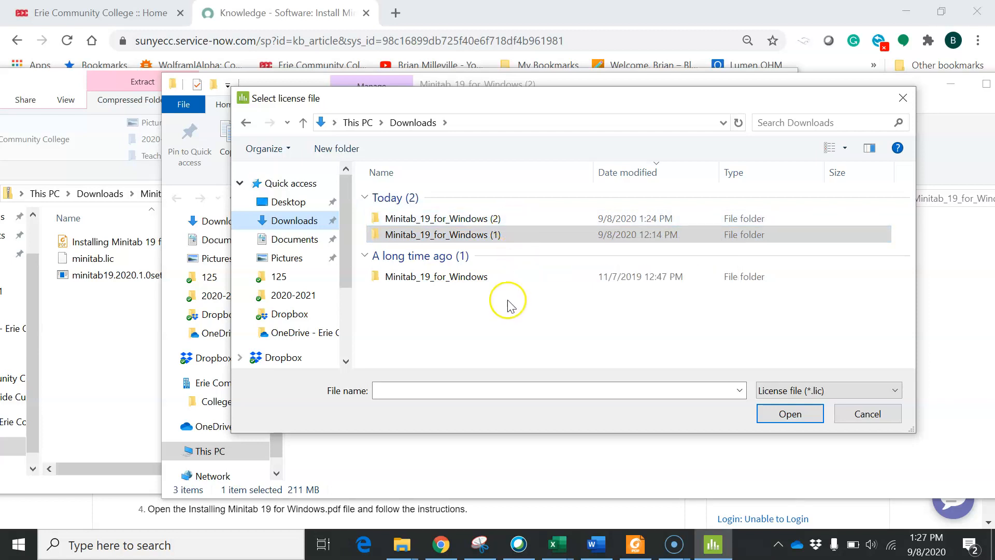
{"action": "double_click", "coordinate": [530, 218]}
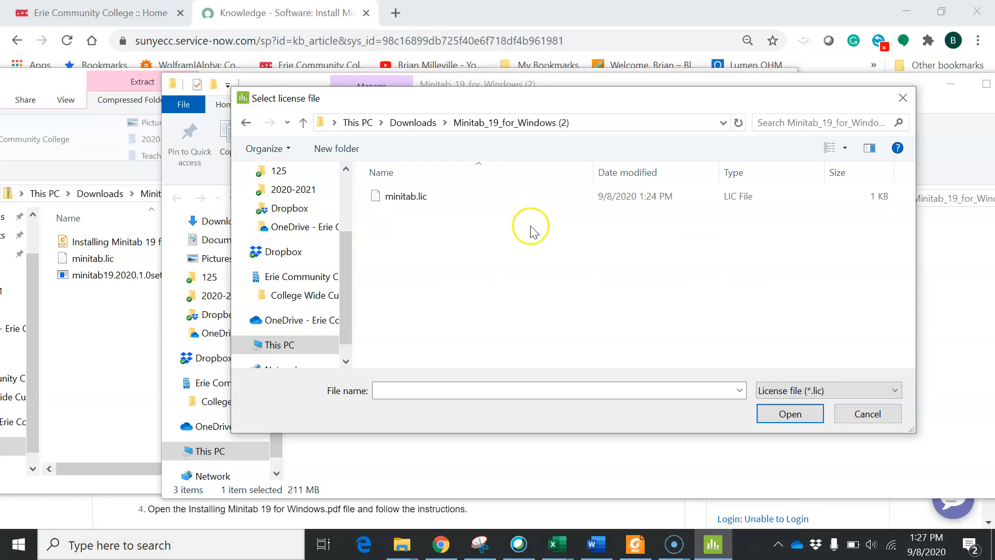
{"action": "left_click", "coordinate": [439, 197]}
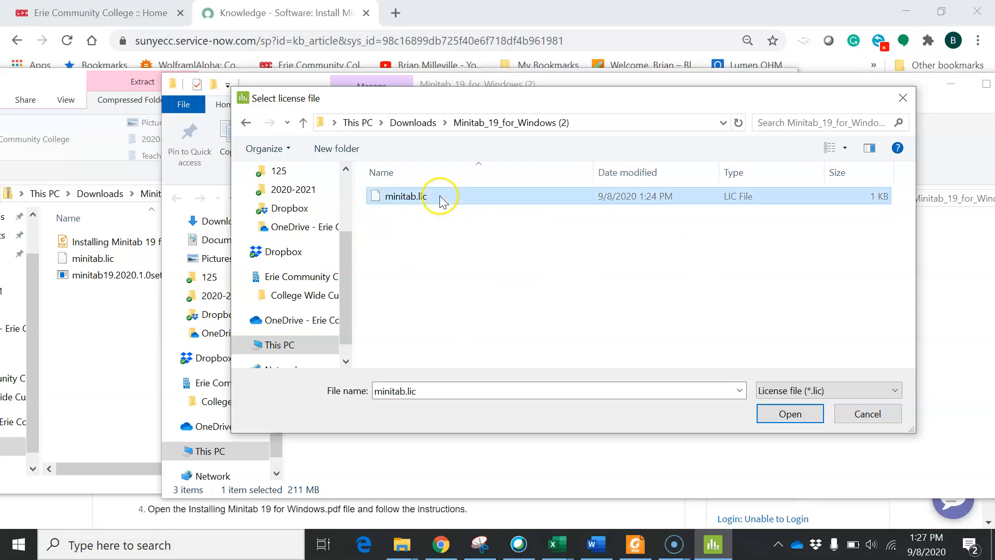
{"action": "left_click", "coordinate": [790, 414]}
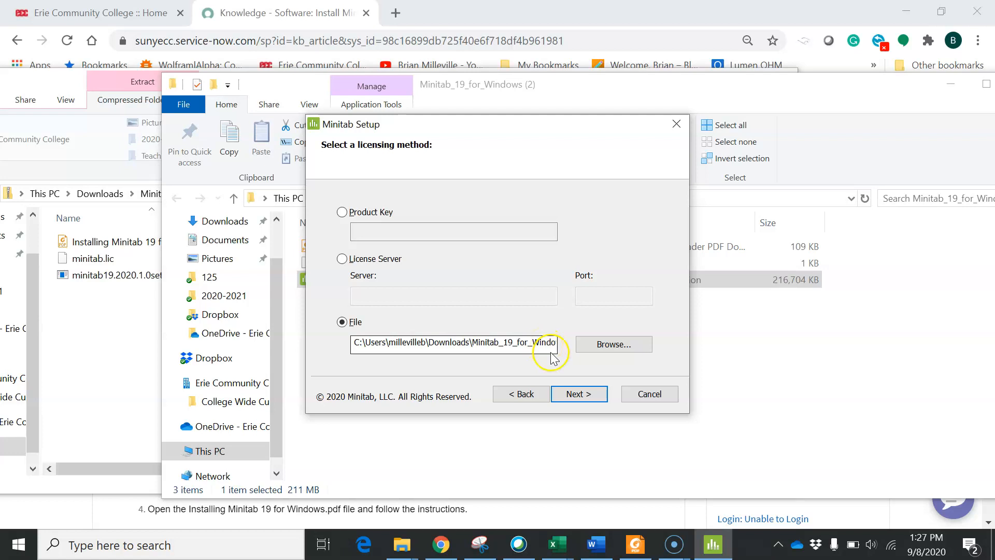
- Install Minitab 19 to C:\Program Files\Minitab\Minitab 19\ and finish the wizard
{"action": "left_click", "coordinate": [580, 393]}
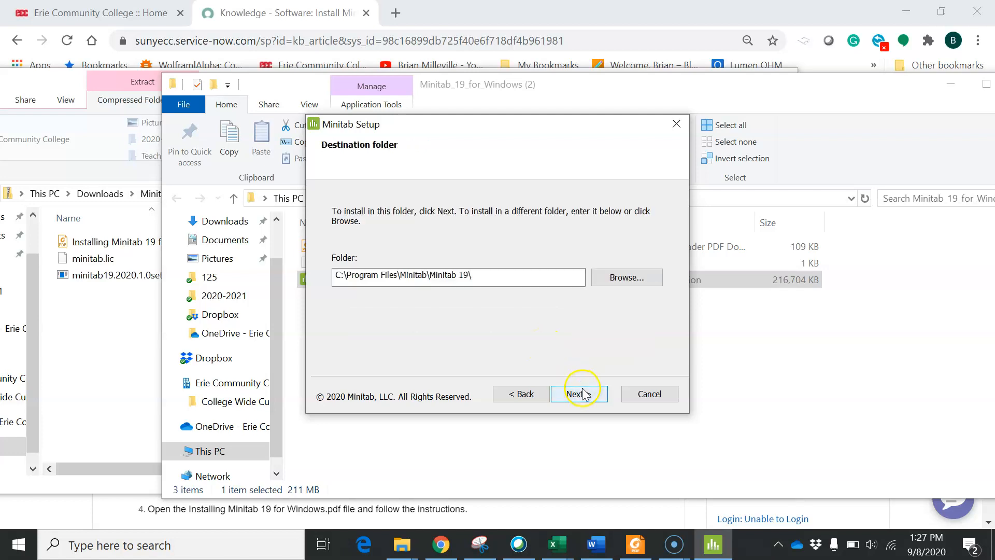
{"action": "left_click", "coordinate": [587, 395]}
{"action": "left_click", "coordinate": [578, 395]}
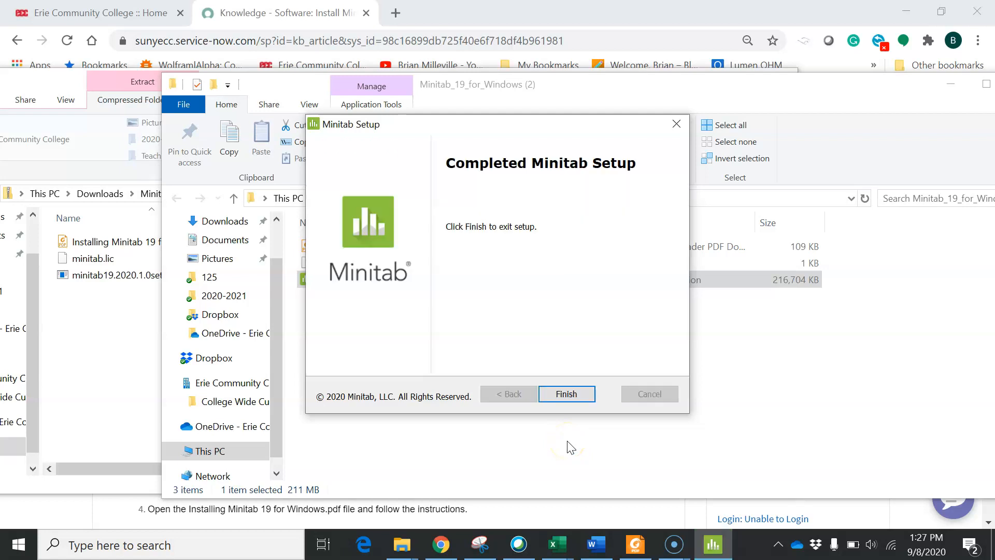
{"action": "left_click", "coordinate": [582, 397]}
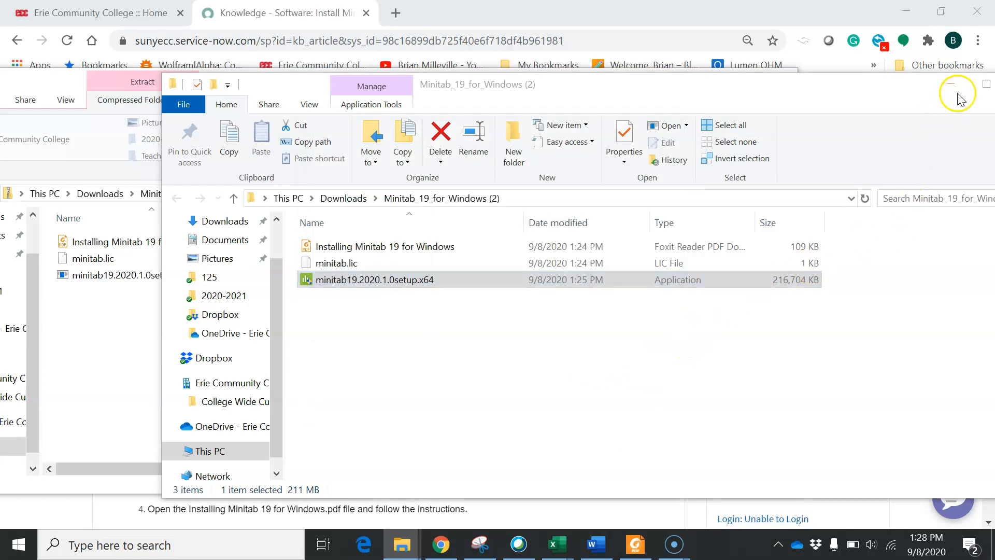
- Close the extracted Minitab folder and zip folder Explorer windows
{"action": "scroll", "coordinate": [957, 97], "scroll_direction": "down", "scroll_amount": 1}
{"action": "left_click_drag", "start_coordinate": [876, 97], "coordinate": [625, 128]}
{"action": "left_click", "coordinate": [767, 113]}
{"action": "left_click", "coordinate": [785, 77]}
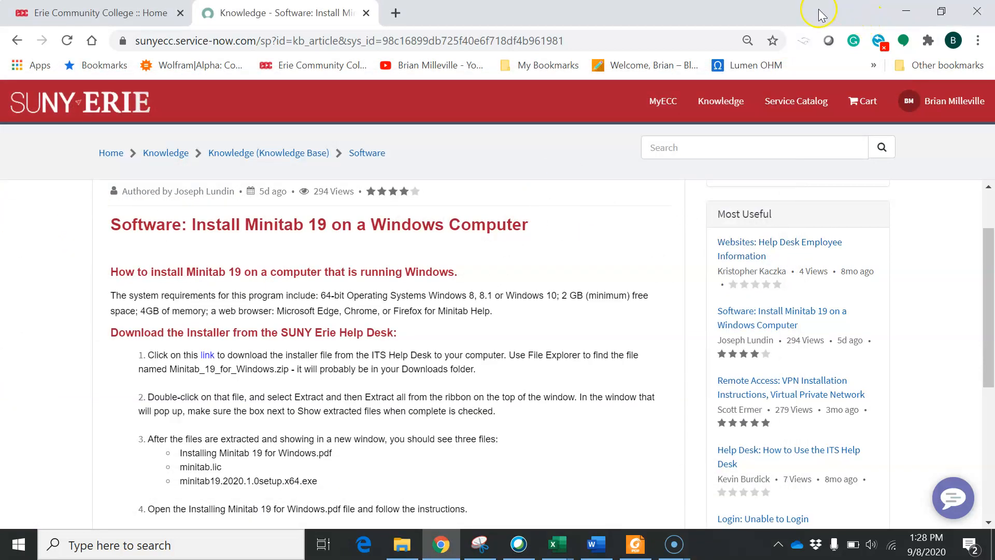
- Bring Chrome's install article back to the front and open Windows search
{"action": "left_click", "coordinate": [906, 12]}
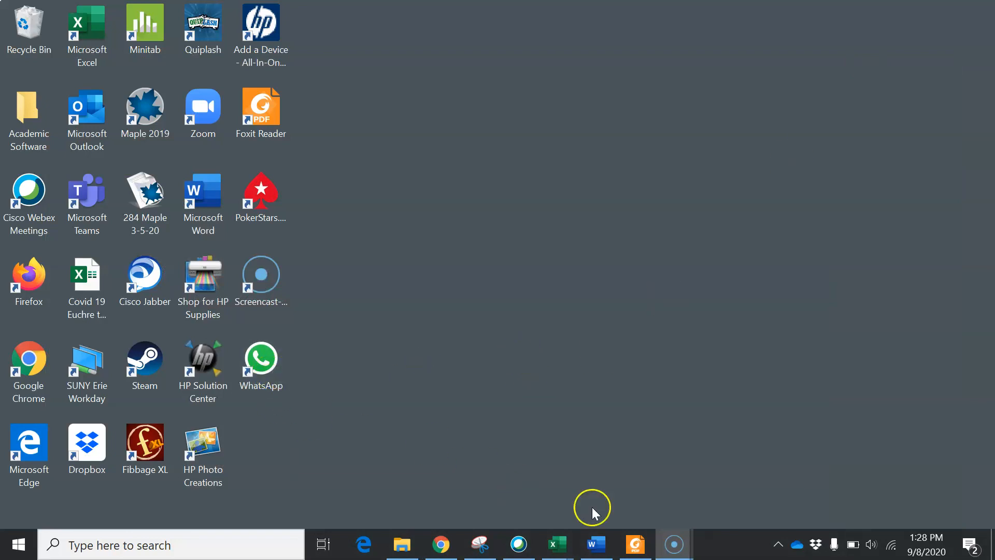
{"action": "left_click", "coordinate": [441, 545]}
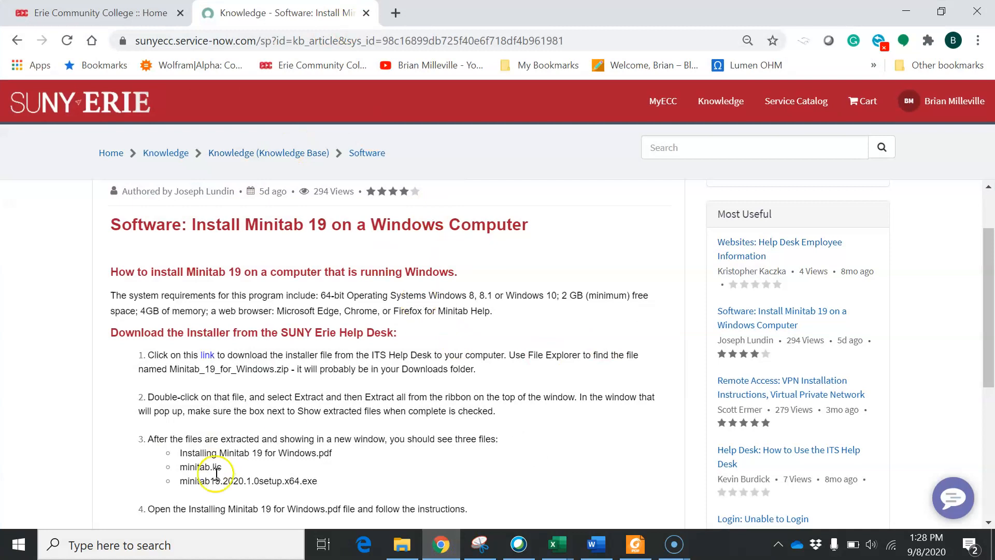
{"action": "left_click", "coordinate": [213, 546]}
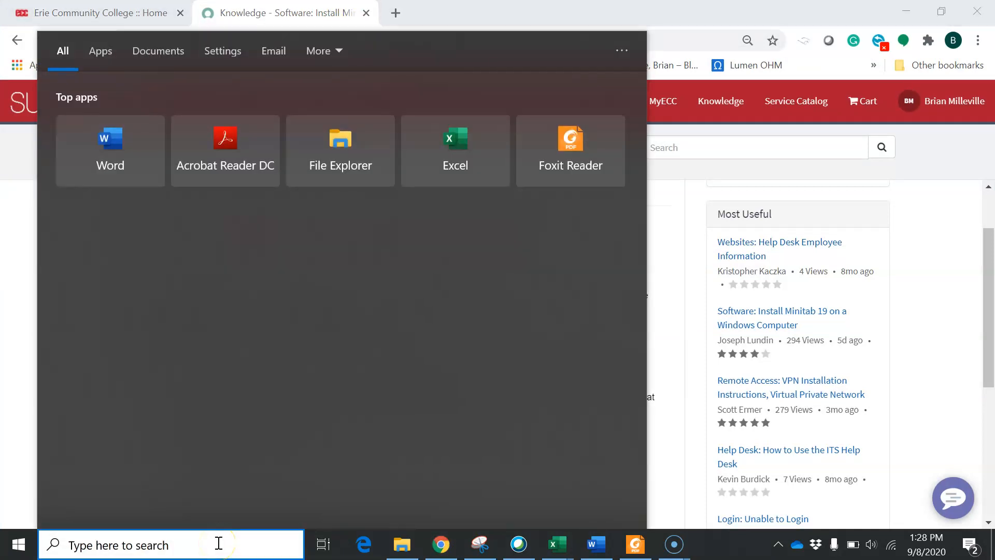
- Search 'min' in Windows Start and launch the newly installed Minitab app
{"action": "type", "text": "min"}
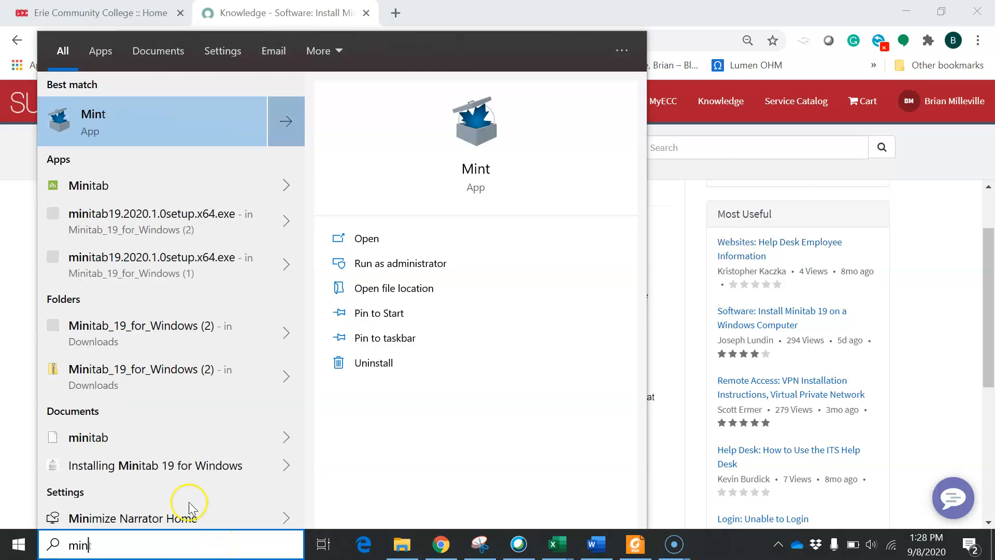
{"action": "left_click", "coordinate": [149, 193]}
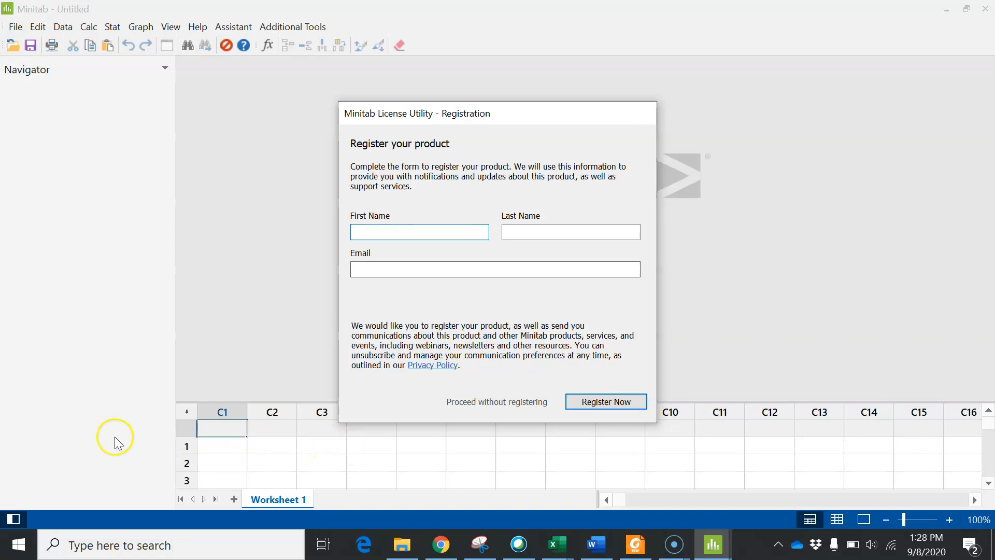
- Bring the Screencast-O-Matic recorder window in front of the empty Minitab worksheet
{"action": "mouse_move", "coordinate": [679, 529]}
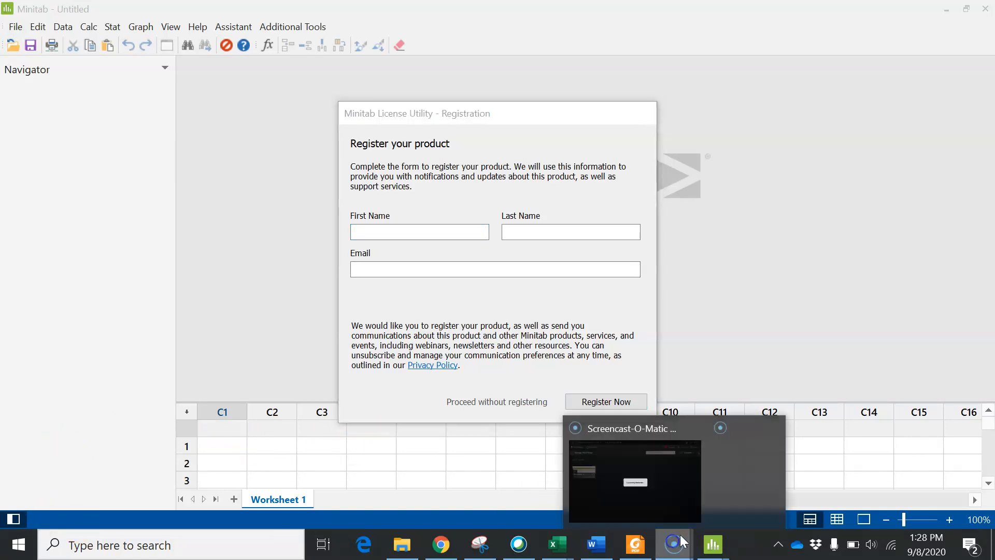
{"action": "mouse_move", "coordinate": [630, 499]}
{"action": "left_click", "coordinate": [658, 514]}
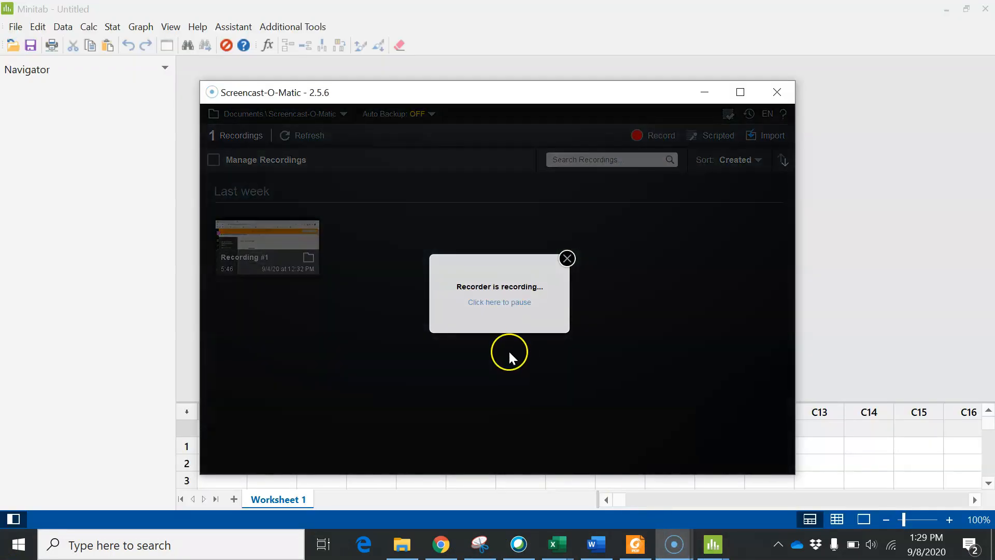